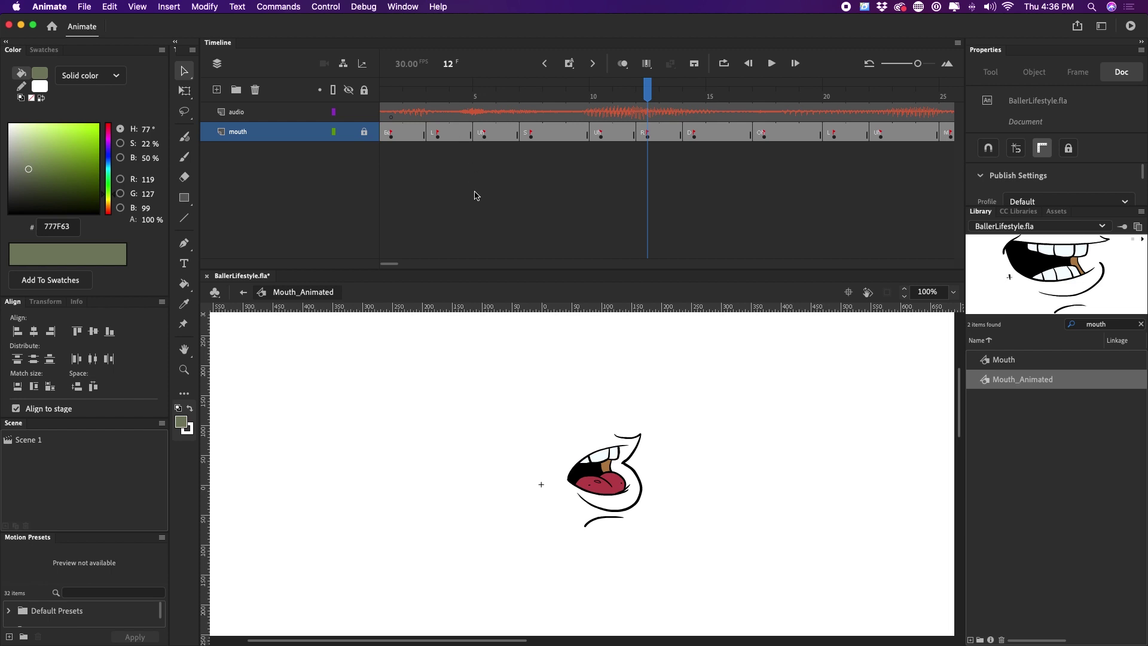
Step: Assign Baller_mixdown.aif as the sound on the audio layer's first frame
click(239, 113)
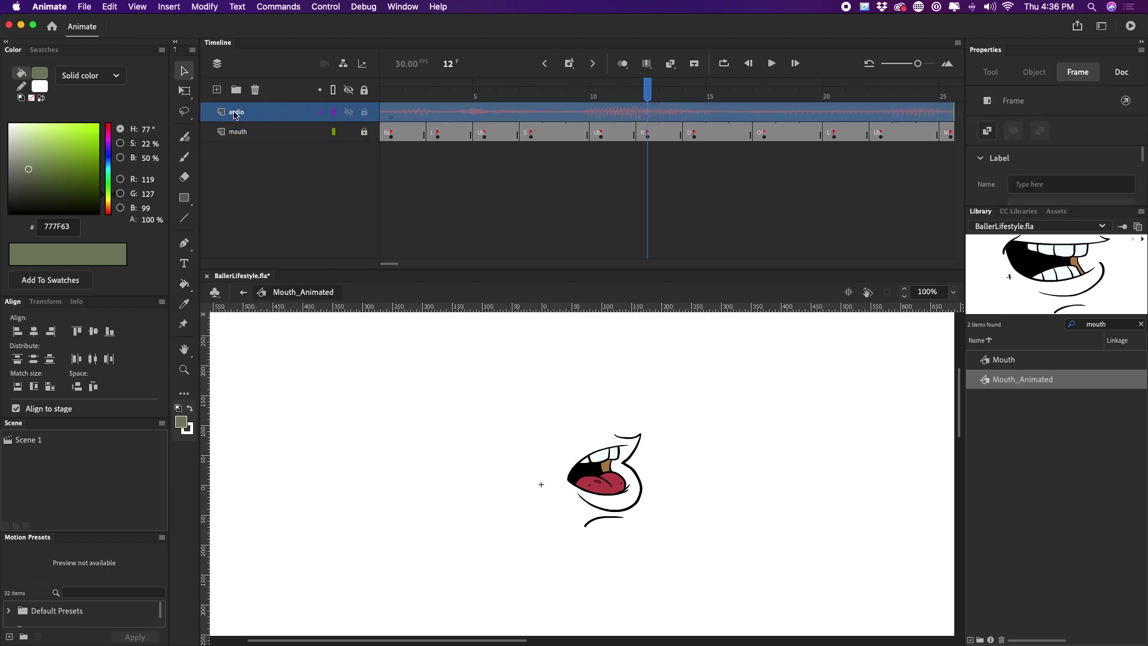
click(390, 119)
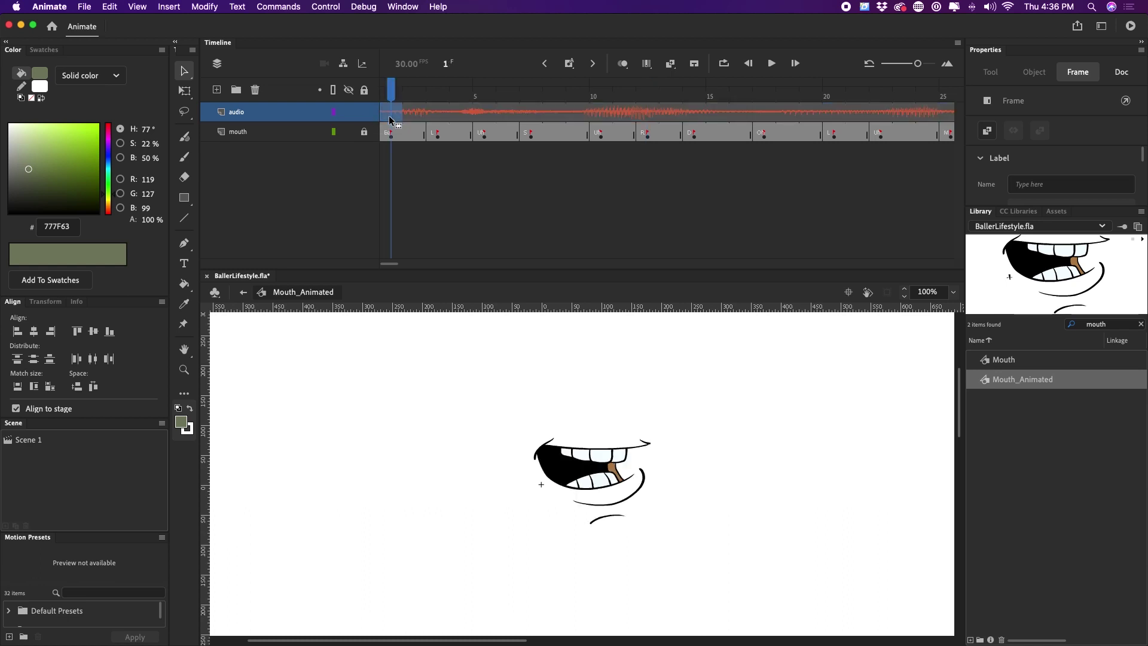
double_click(981, 212)
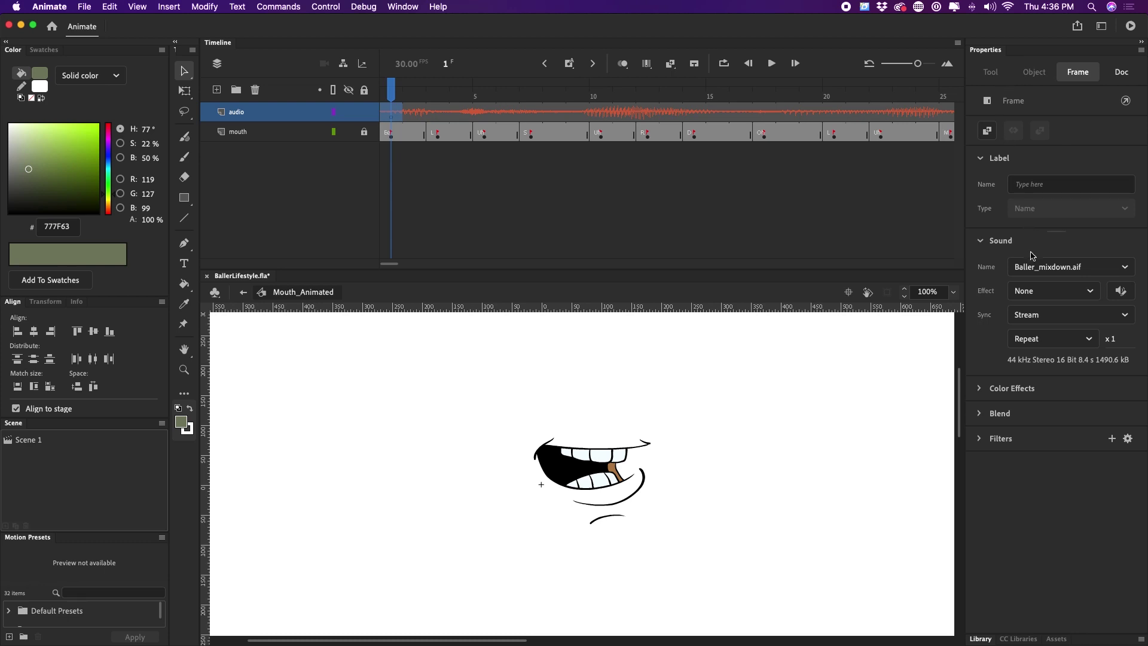
click(1045, 269)
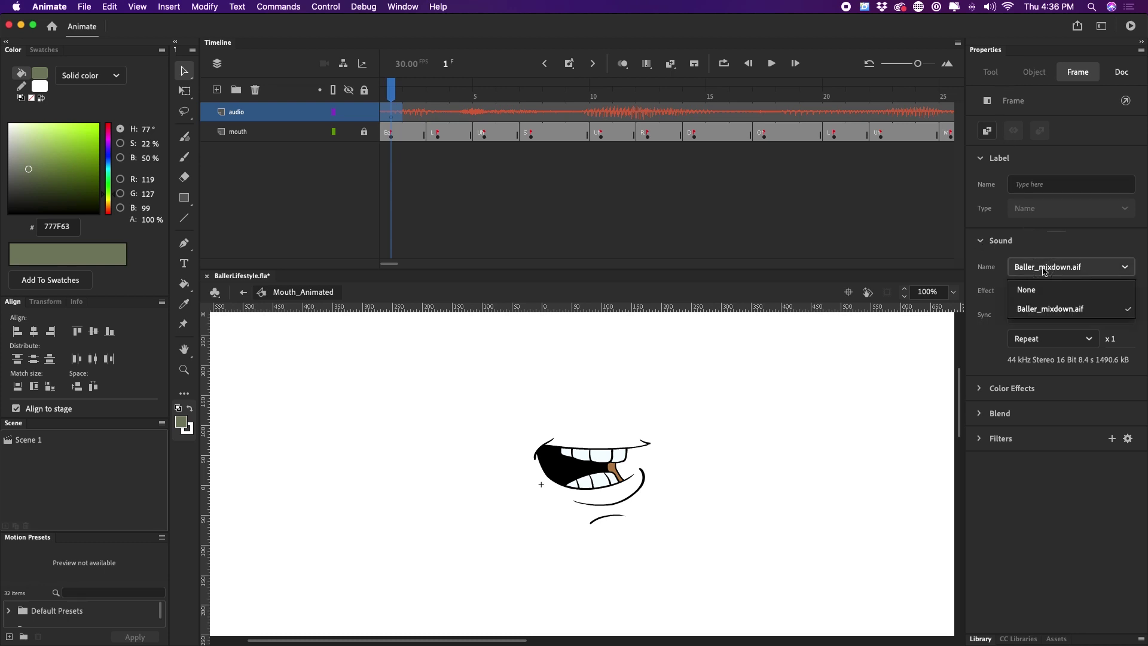
click(1026, 311)
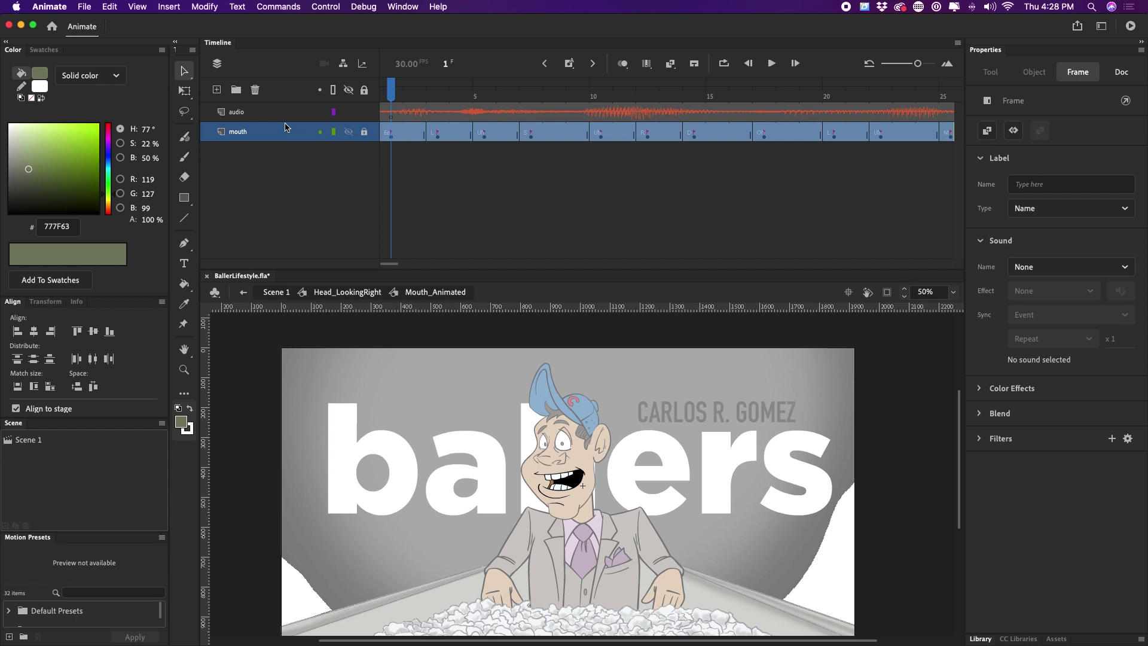
Step: Add a layer above the mouth layer, place the Mouth symbol beside the head, and set it to play a single frame
click(217, 89)
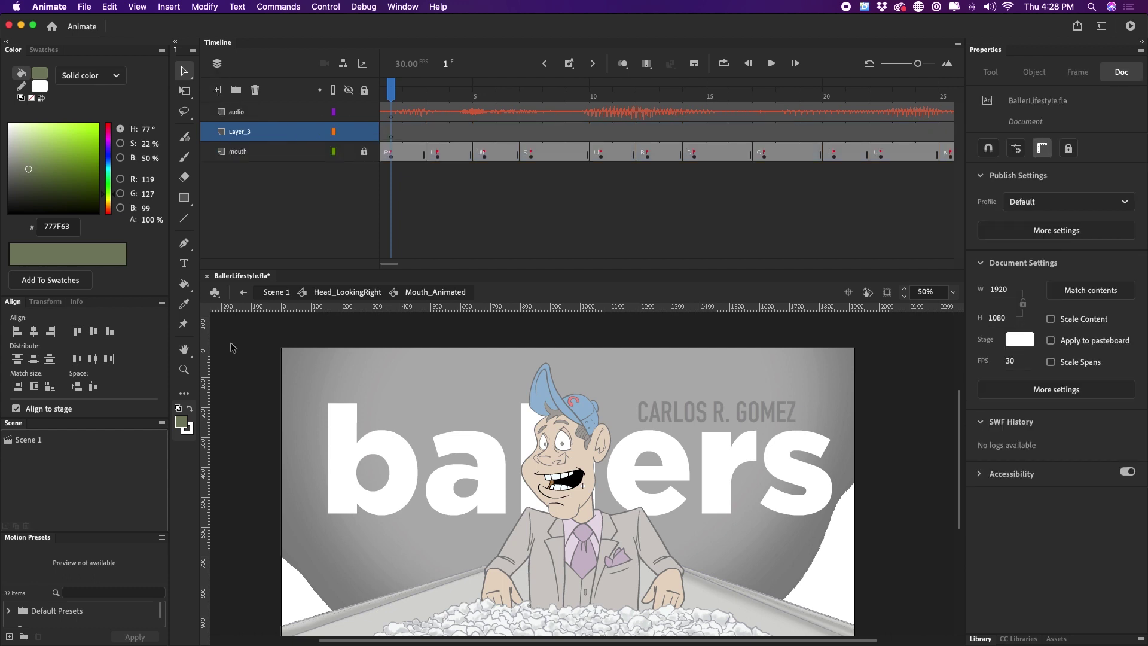
click(980, 638)
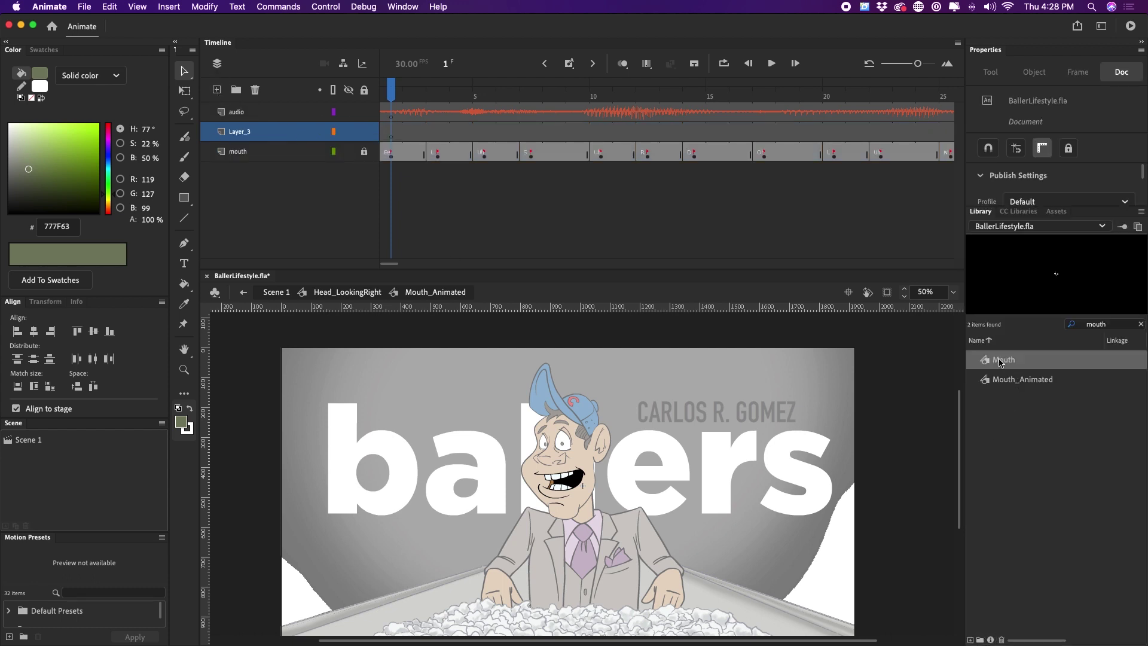
drag(1001, 362, 426, 413)
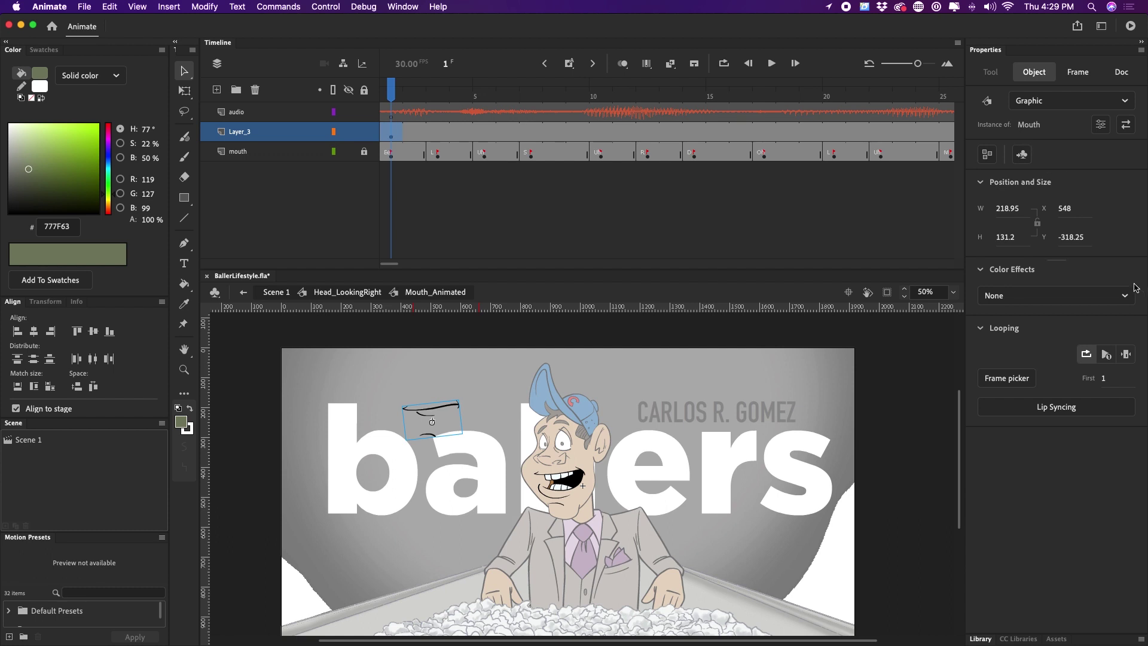
click(1125, 355)
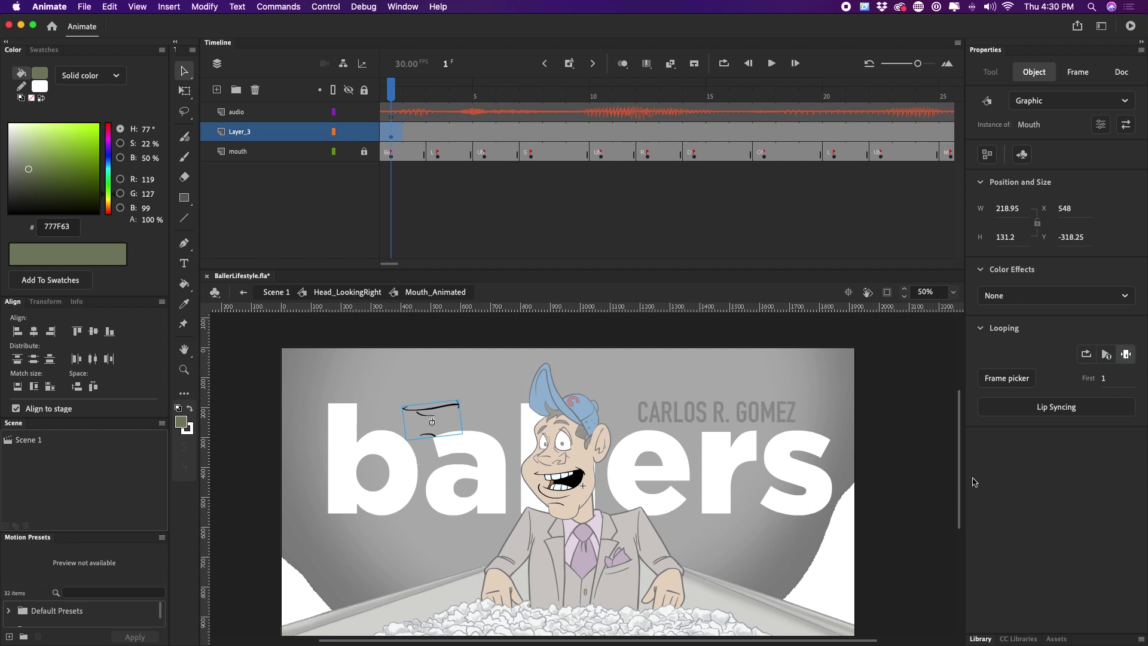
Step: Generate automatic lip syncing for the placed Mouth instance using the audio layer
click(1041, 409)
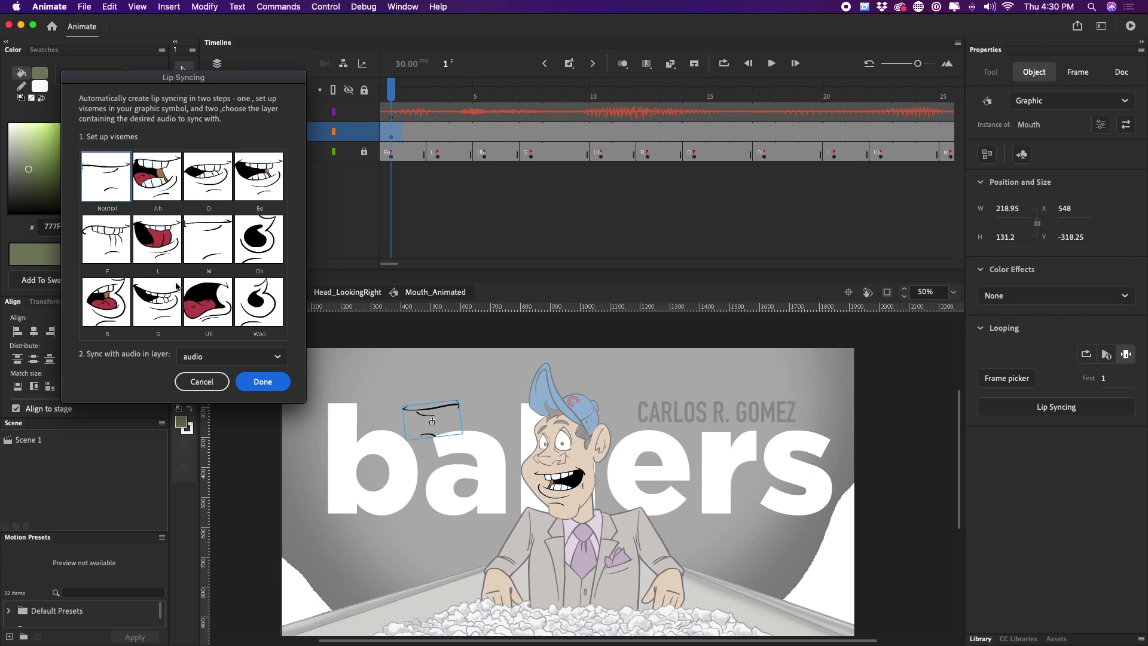
click(208, 357)
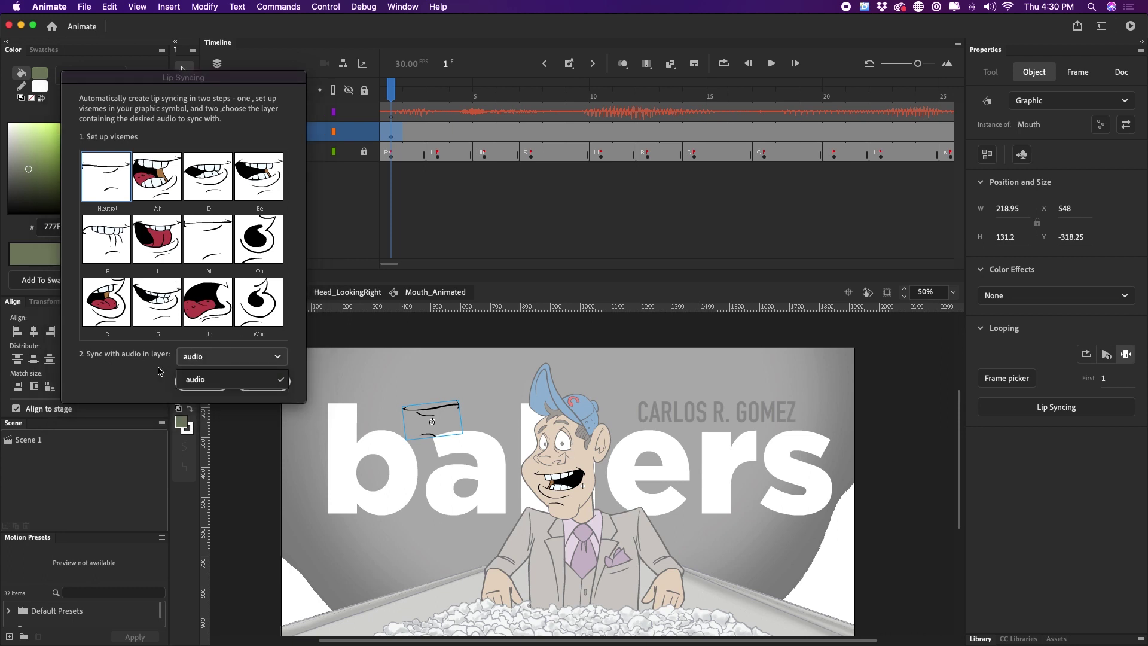
click(104, 356)
drag(163, 77, 189, 274)
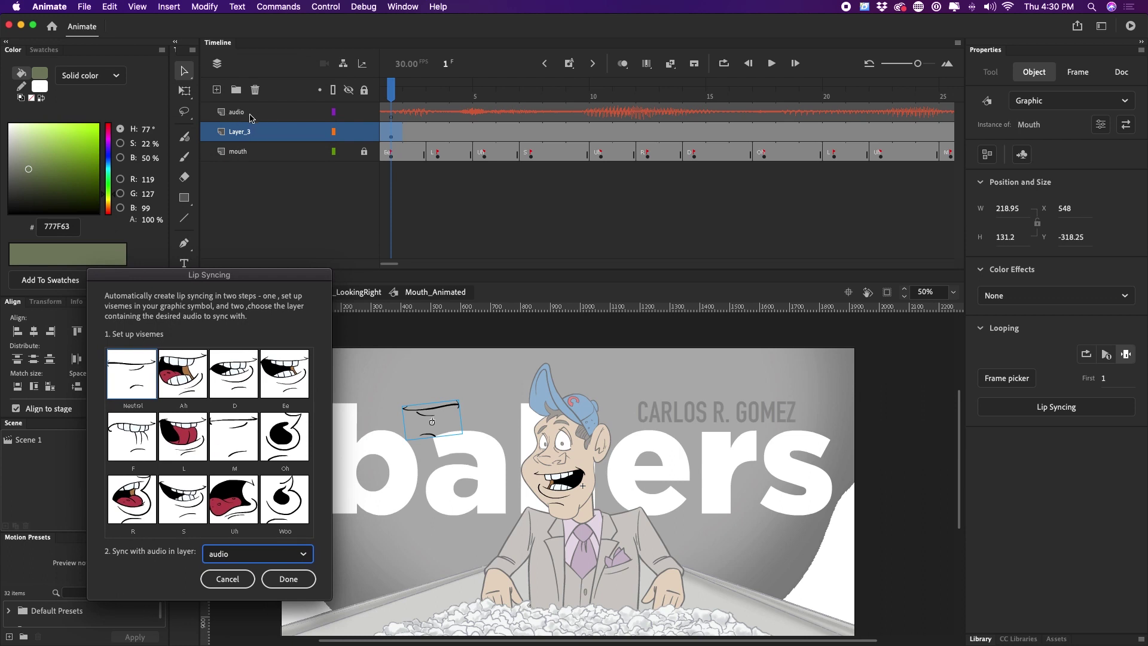
click(290, 579)
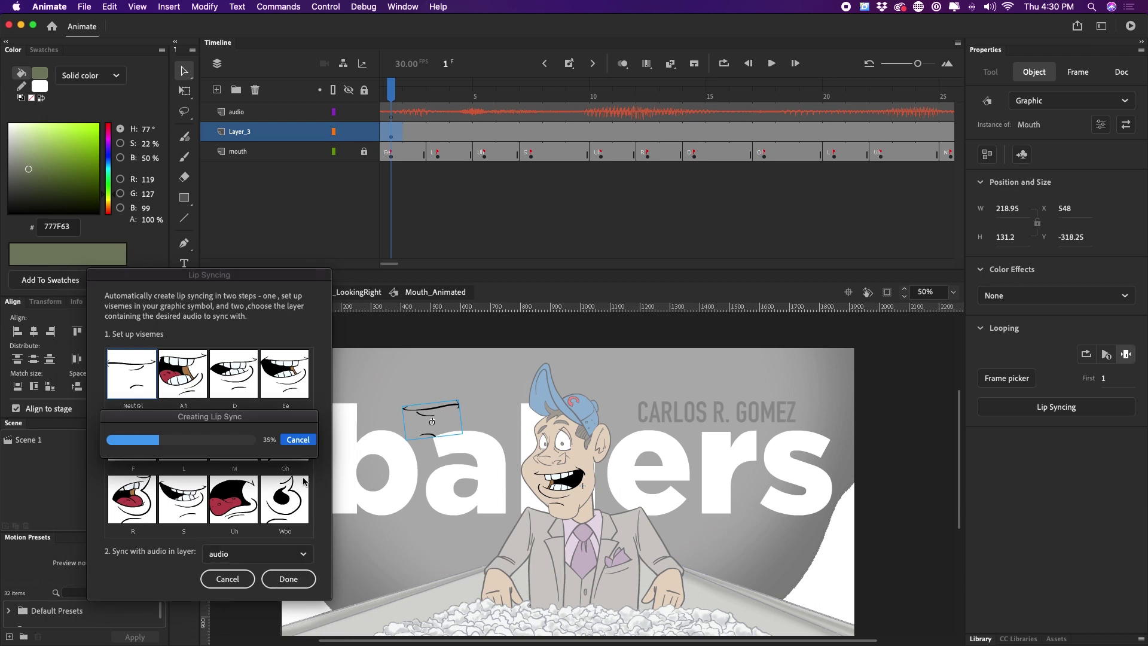
Step: Look through the lip-sync keyframes on Layer_3 and delete that layer
scroll(578, 172, right, 10)
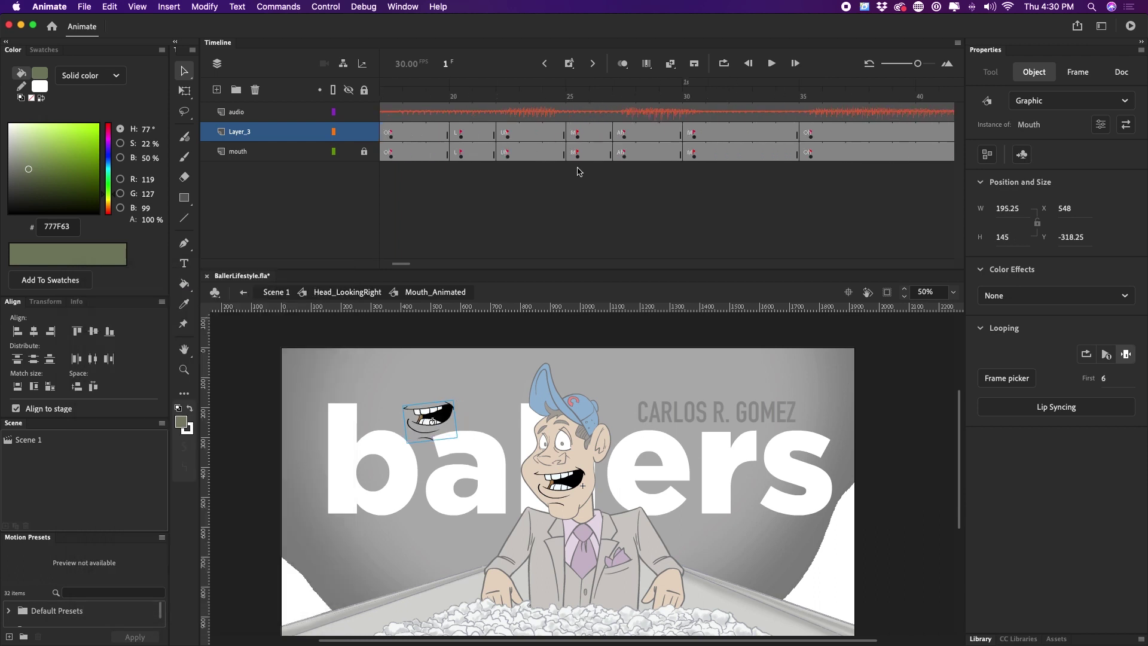
scroll(578, 172, right, 9)
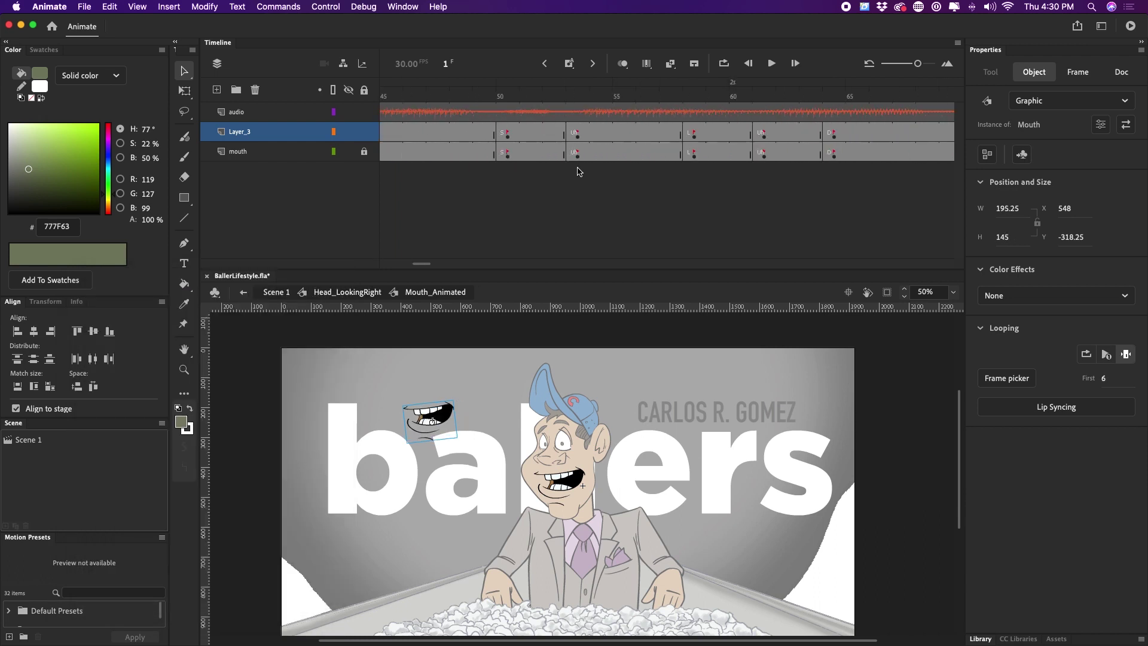
scroll(577, 171, right, 5)
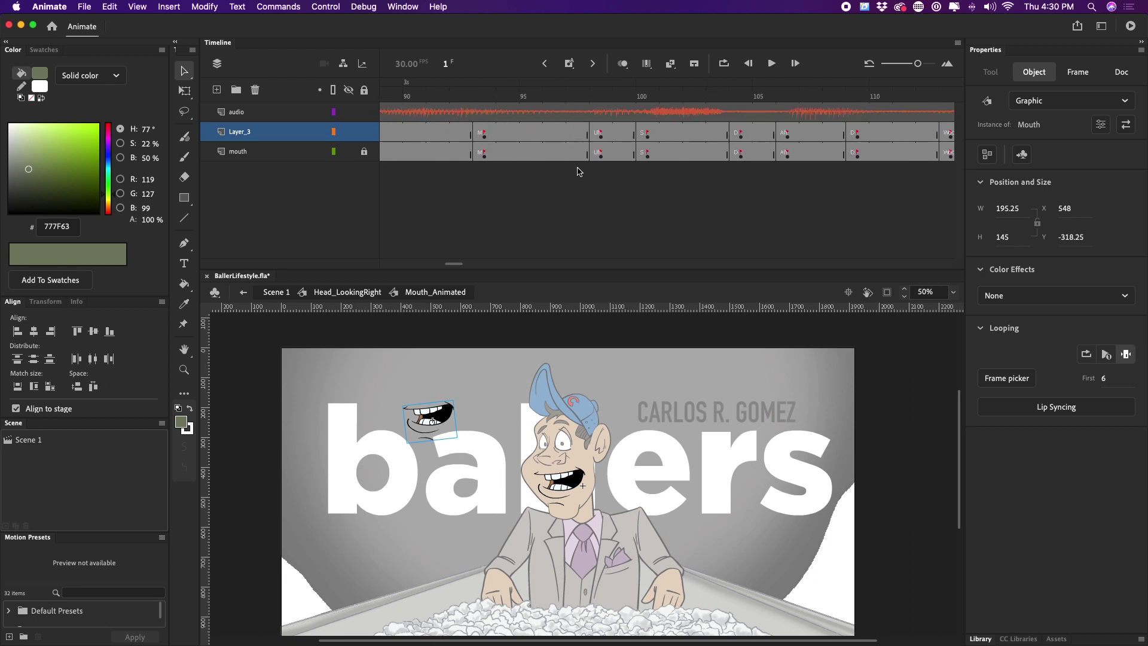
click(265, 132)
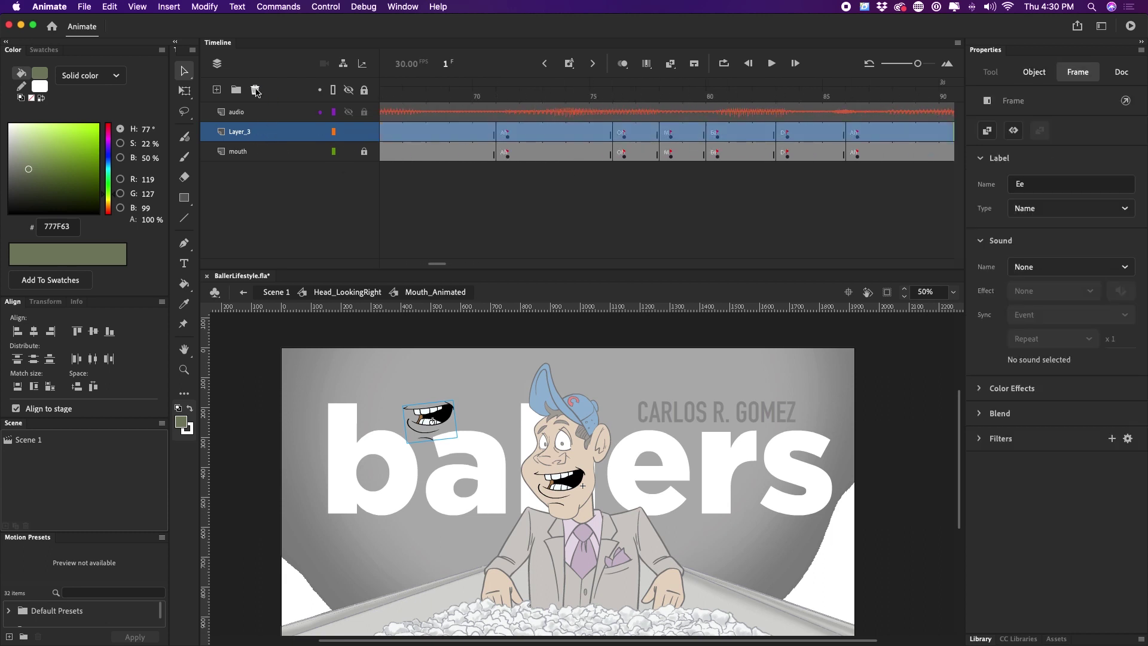
click(256, 90)
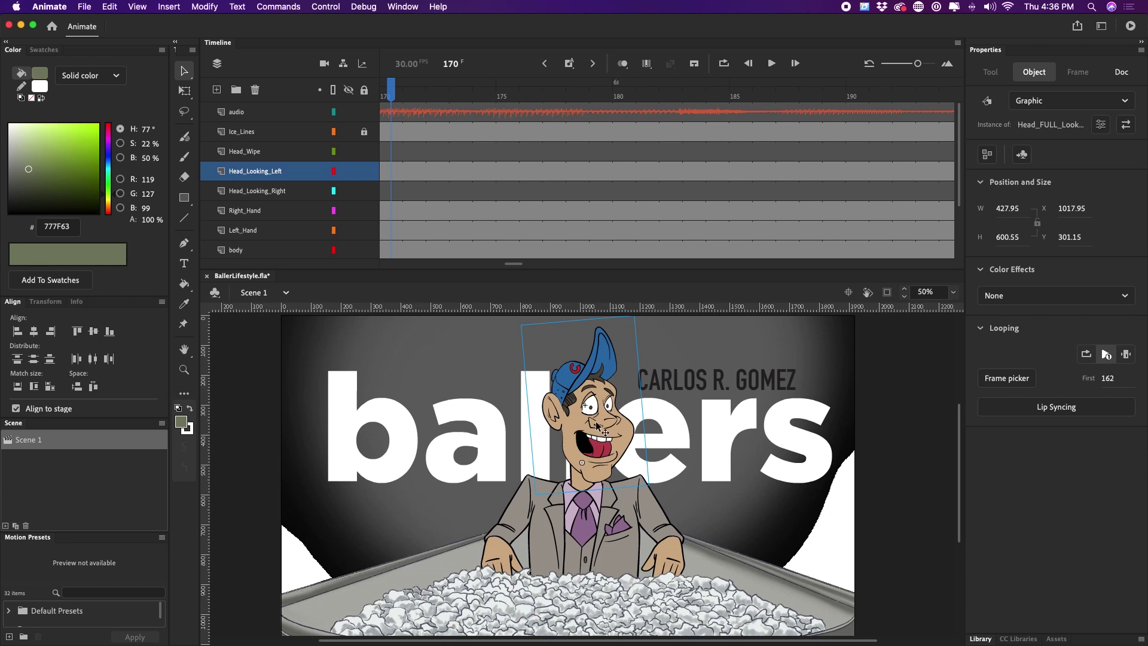
Step: Edit the left-looking head symbol in place and add Mouth_Animated from the library to its new_mouth layer
double_click(594, 444)
click(248, 134)
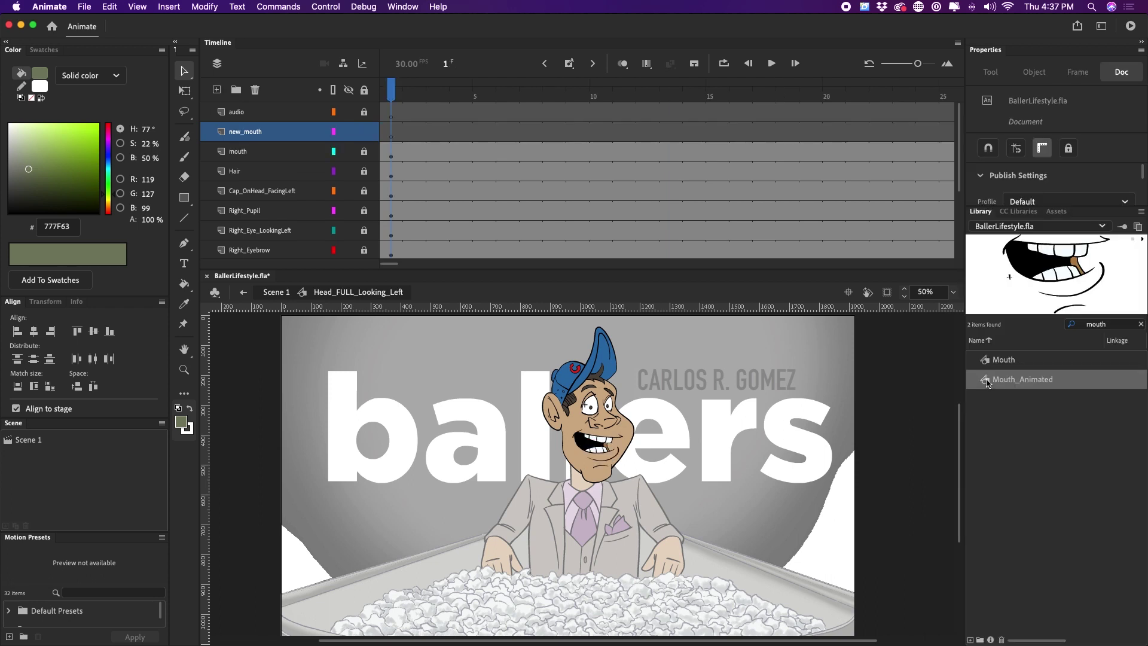
drag(988, 383, 515, 452)
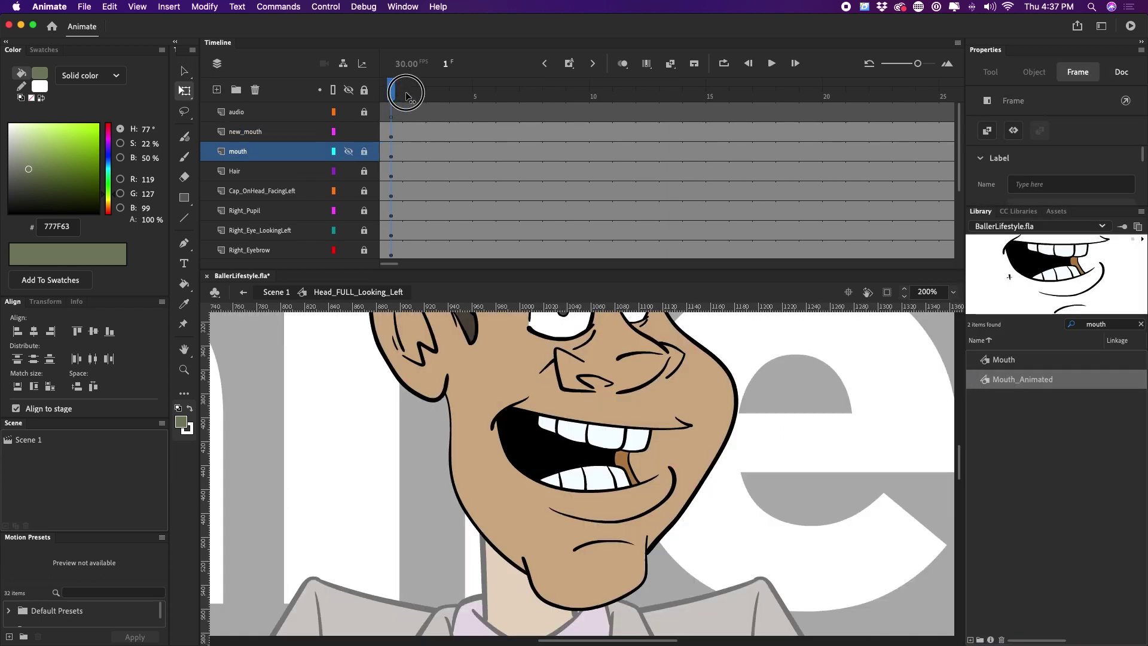
Step: Scrub through the left-looking head's timeline to preview the animated mouth on the face
drag(397, 92, 535, 117)
key(super+minus)
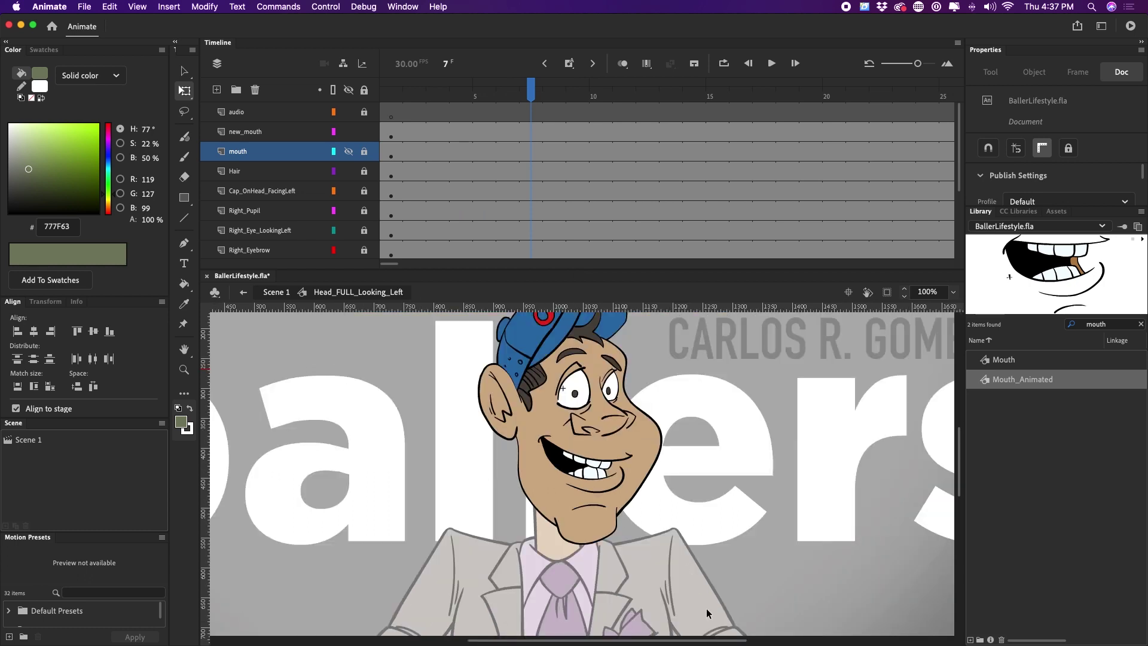
scroll(688, 538, up, 3)
drag(609, 101, 533, 120)
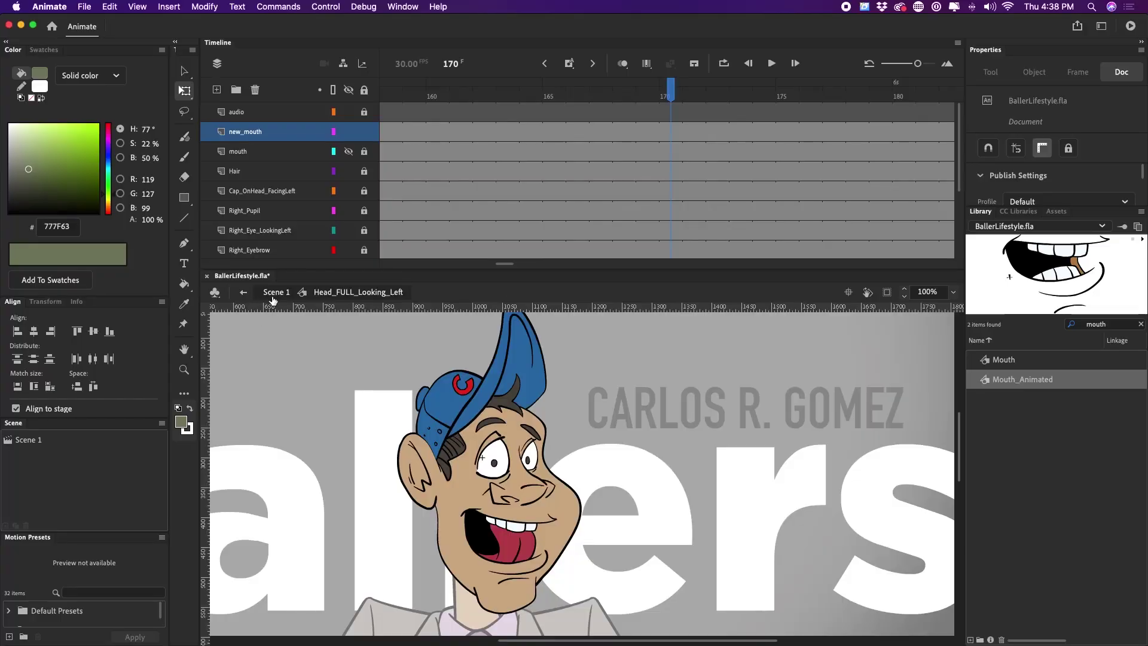
Step: Return to Scene 1 and open the Head_LookingRight symbol for in-place editing
click(273, 293)
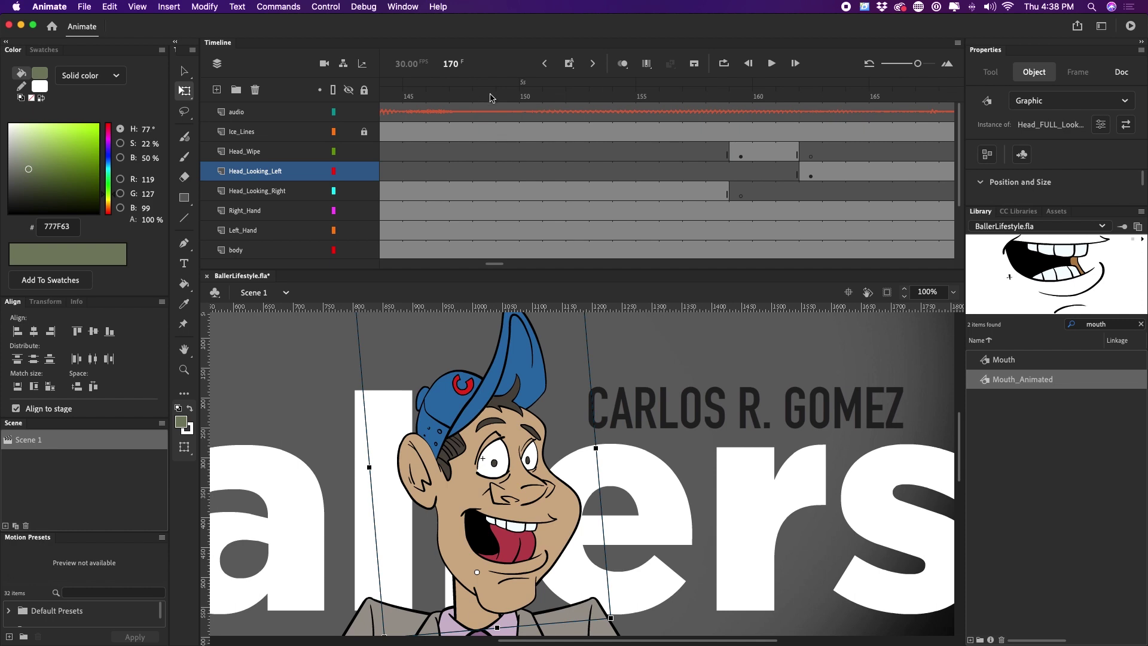
click(487, 97)
click(468, 495)
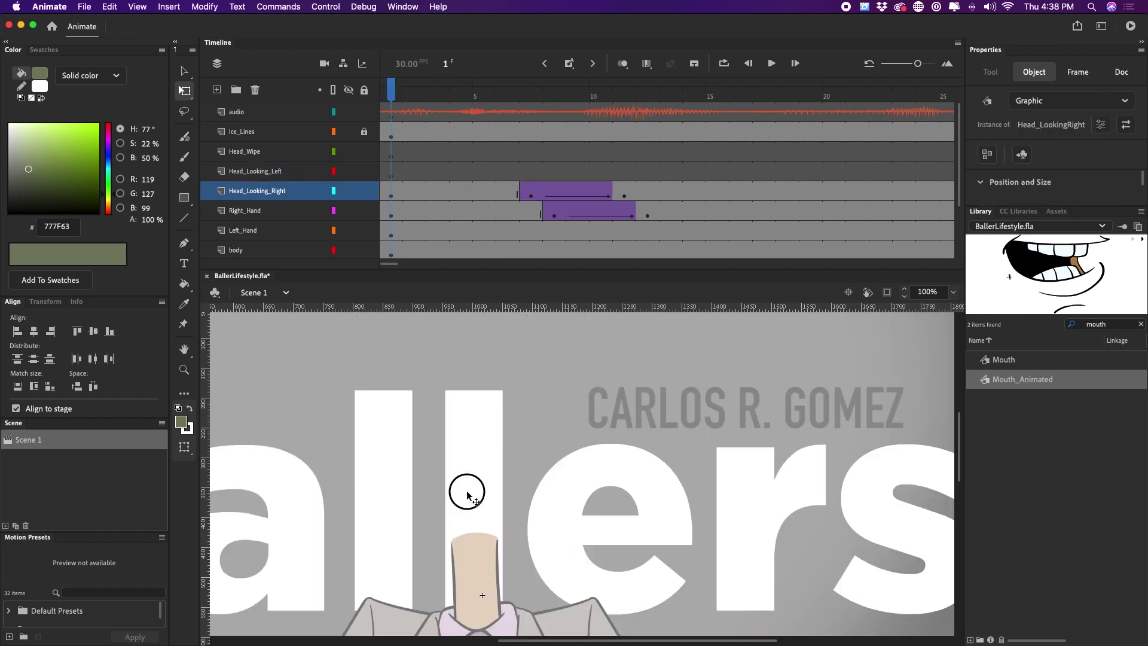
double_click(468, 495)
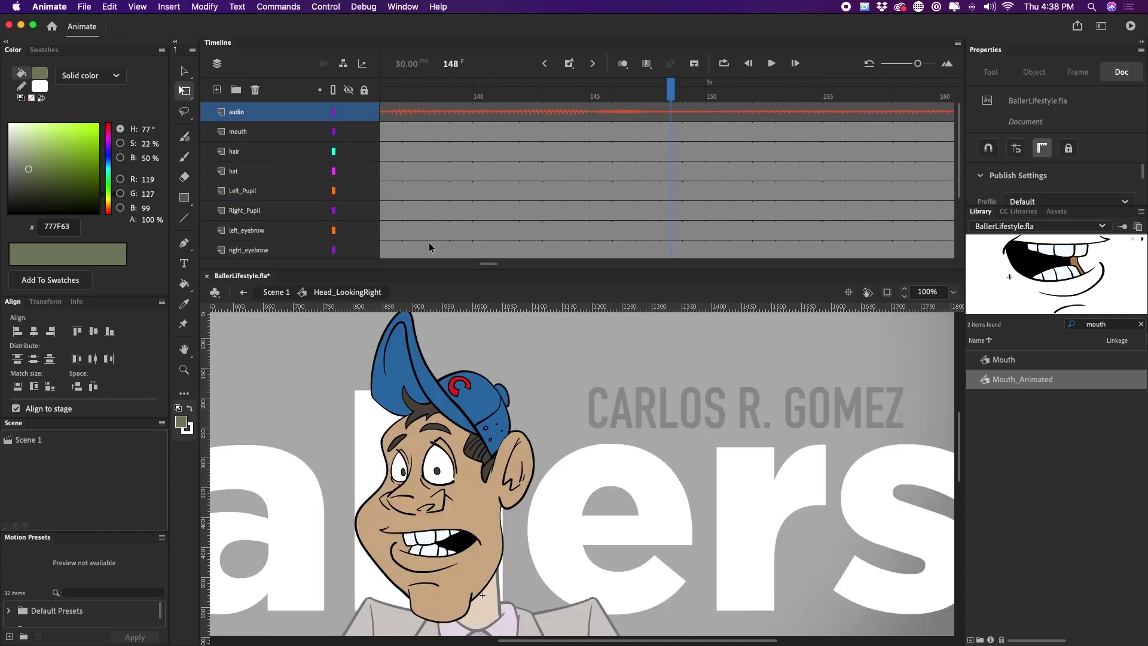
Step: Add a layer above the mouth layer and place Mouth_Animated beside the face at frame 148
click(251, 132)
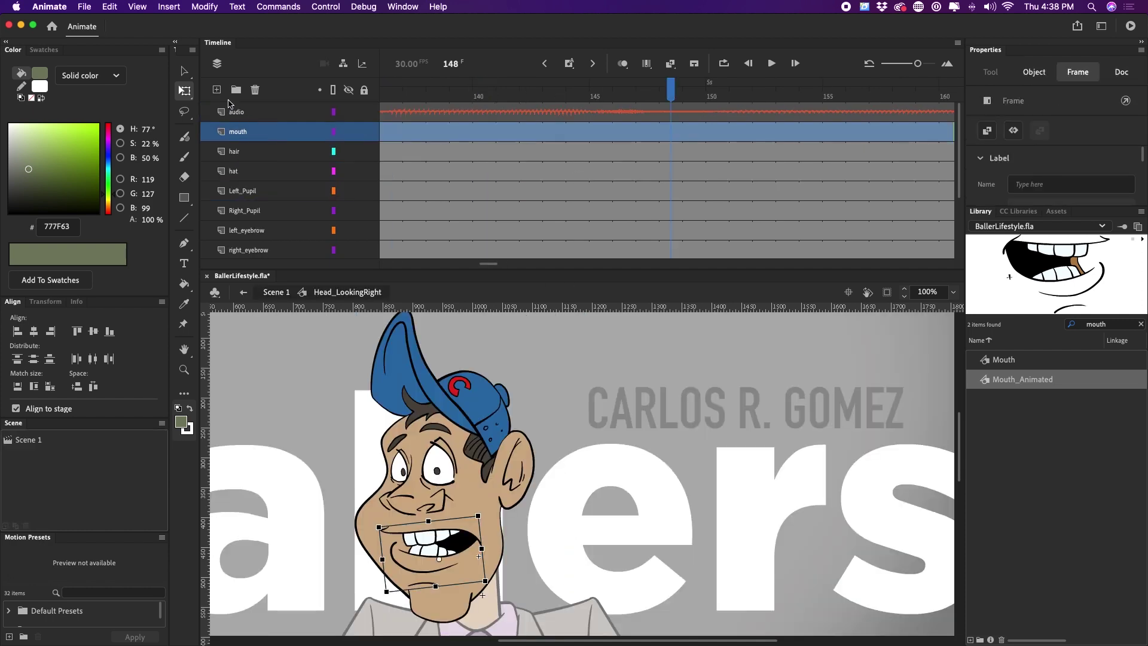
click(216, 89)
drag(1072, 297, 306, 505)
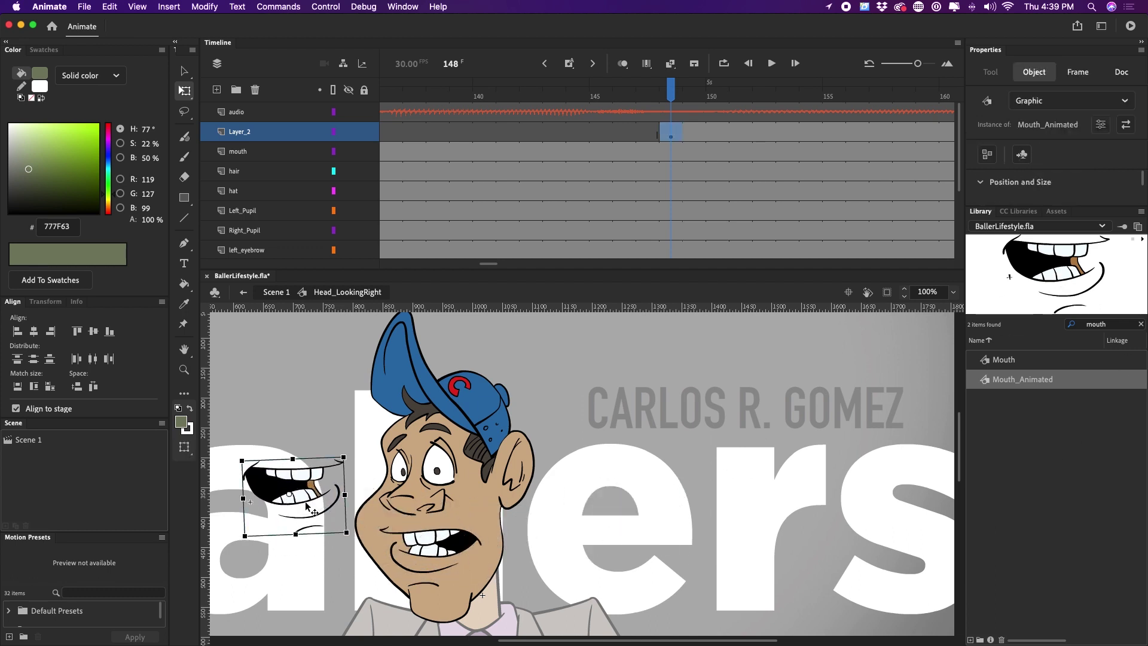
Step: Flip the Mouth_Animated instance horizontally and move it over the face's existing mouth
right_click(288, 486)
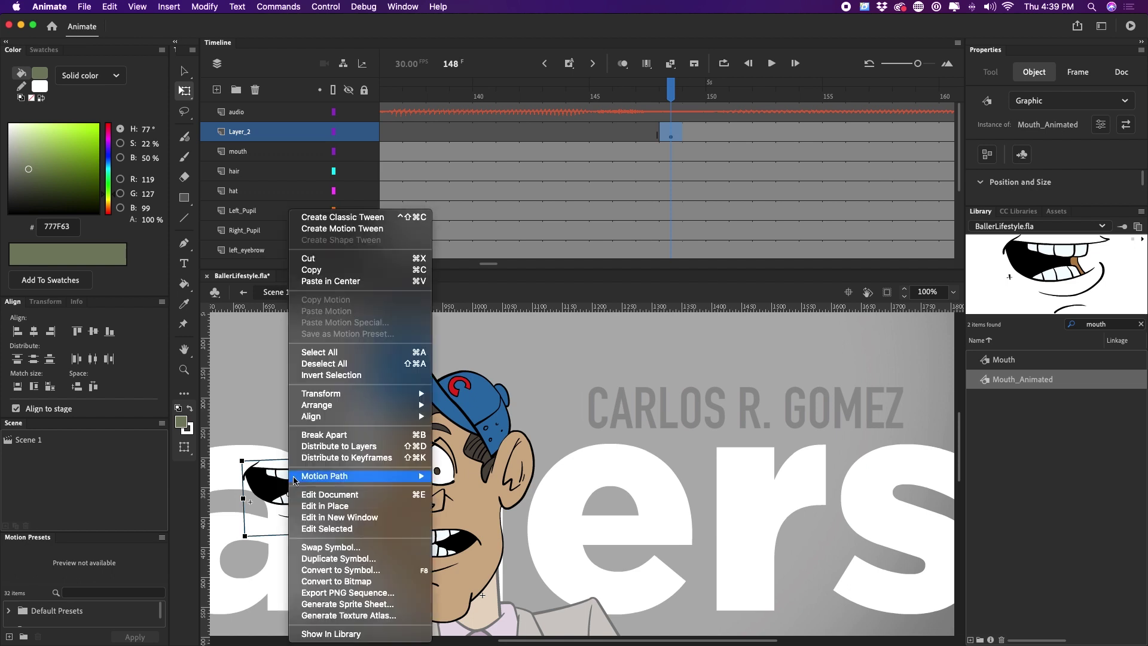
mouse_move(353, 395)
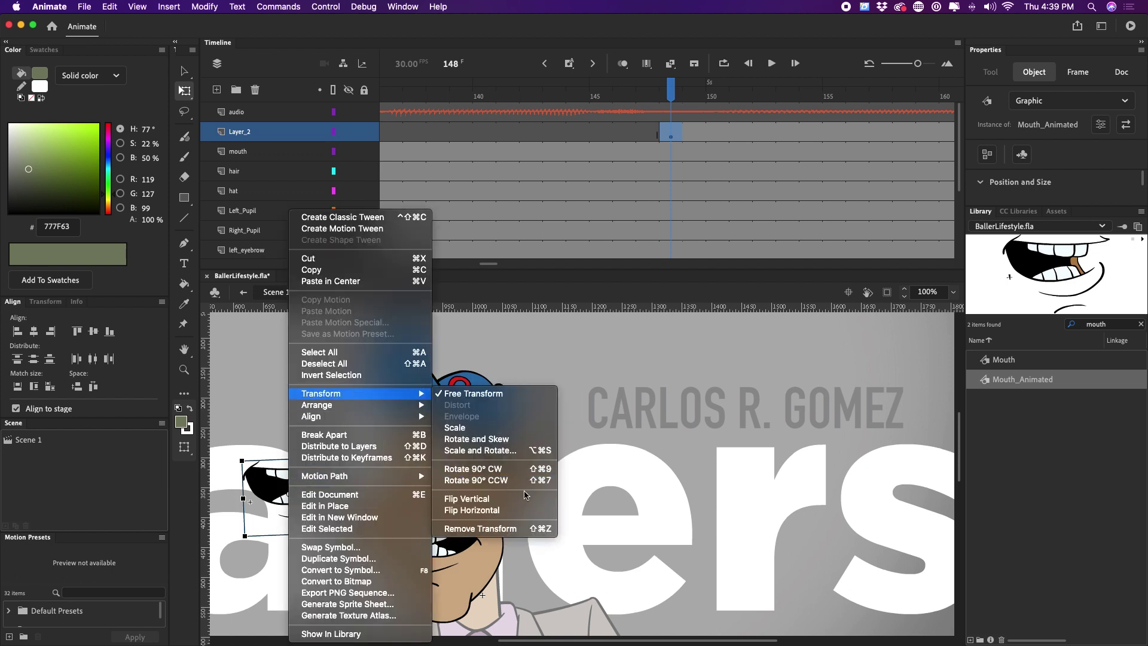
click(509, 512)
drag(323, 495, 426, 545)
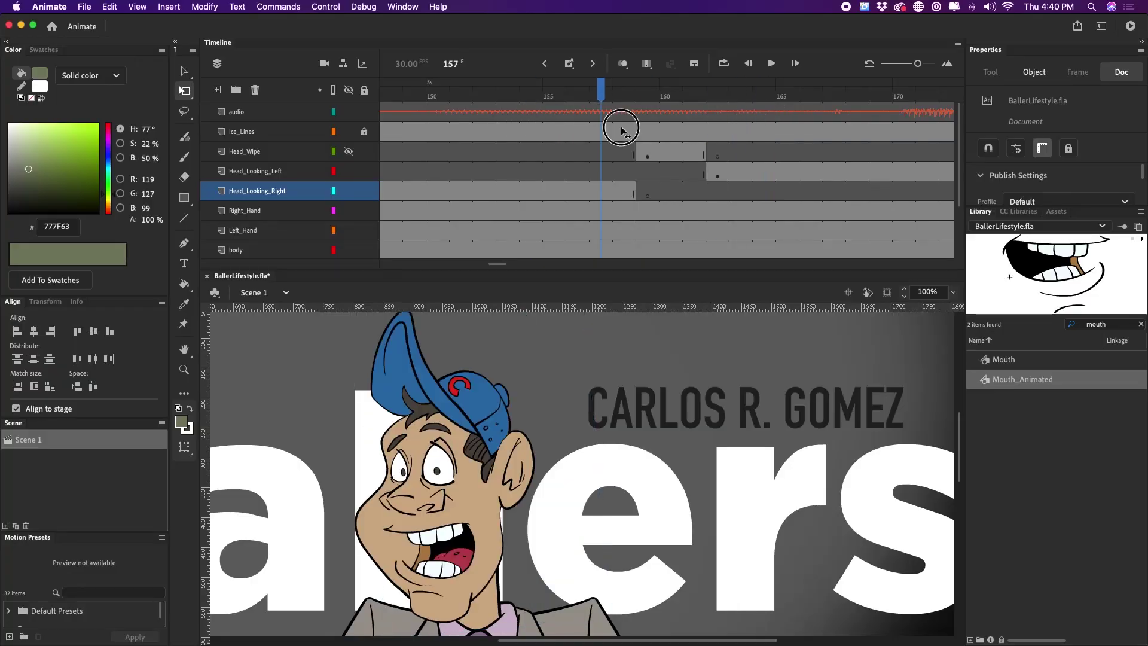
Step: Move the playhead to frame 160 in Scene 1 and make the Head_Wipe layer visible
drag(622, 130, 671, 146)
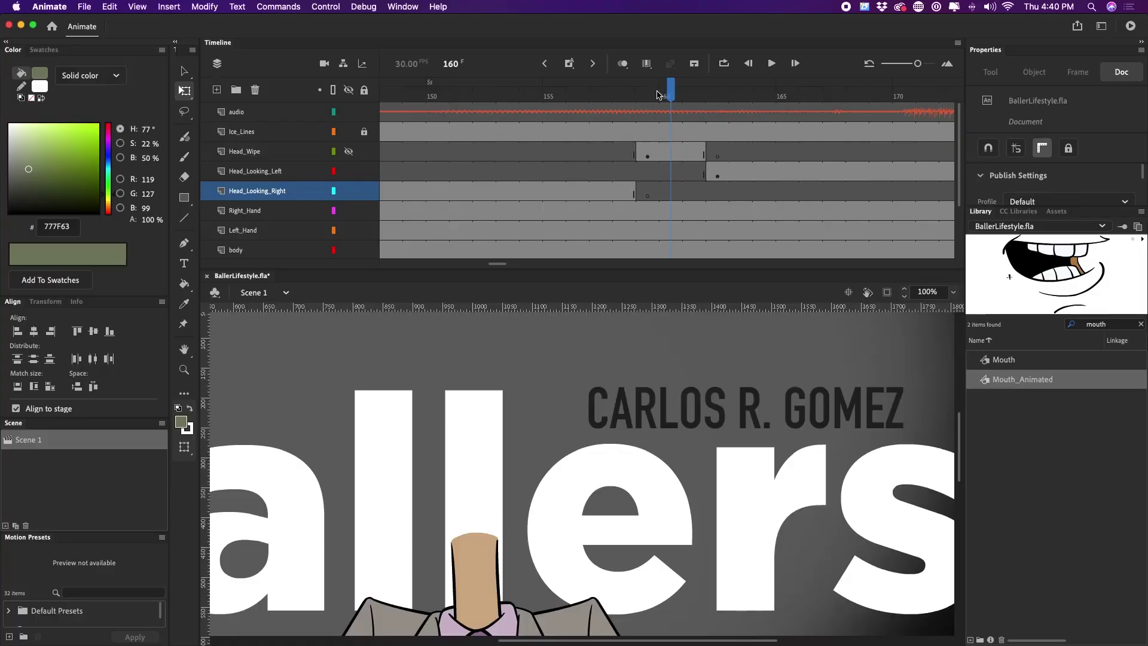
click(349, 152)
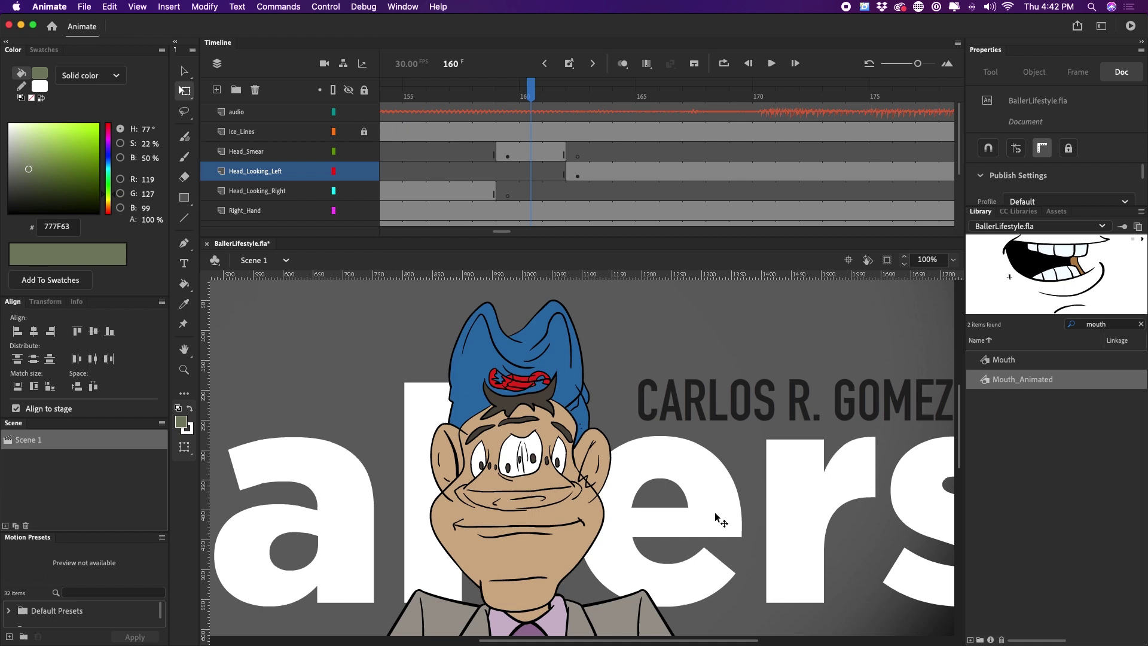
scroll(721, 520, down, 2)
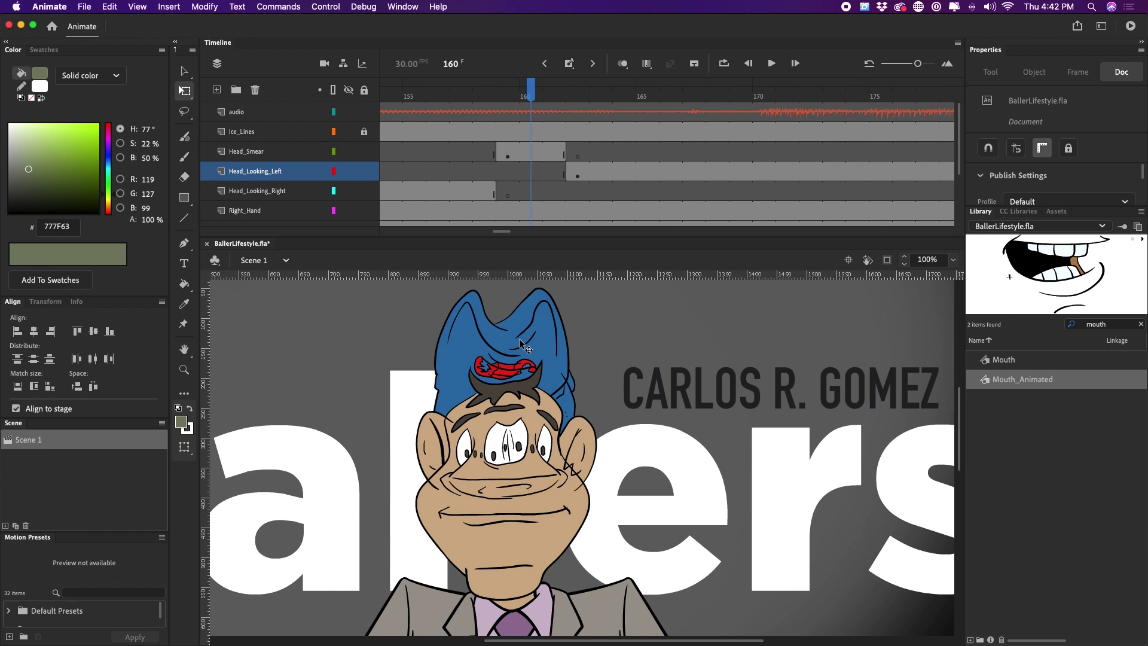
Step: Check the right-looking head at frames 155 and 151, before the head smear
click(414, 98)
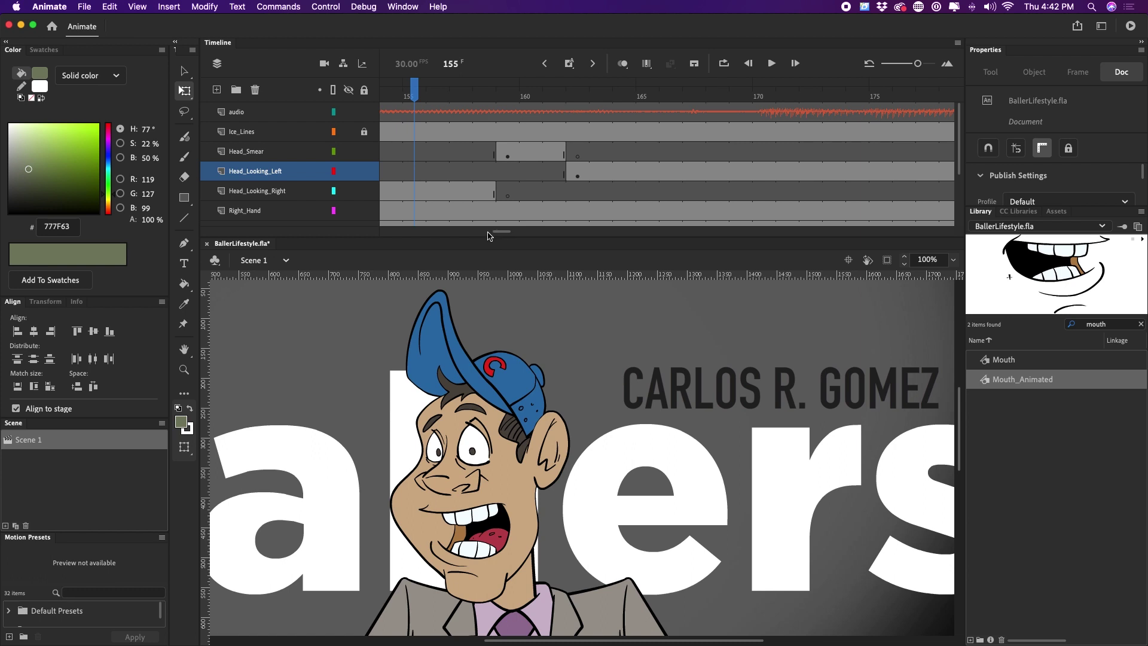
scroll(432, 142, left, 4)
click(408, 98)
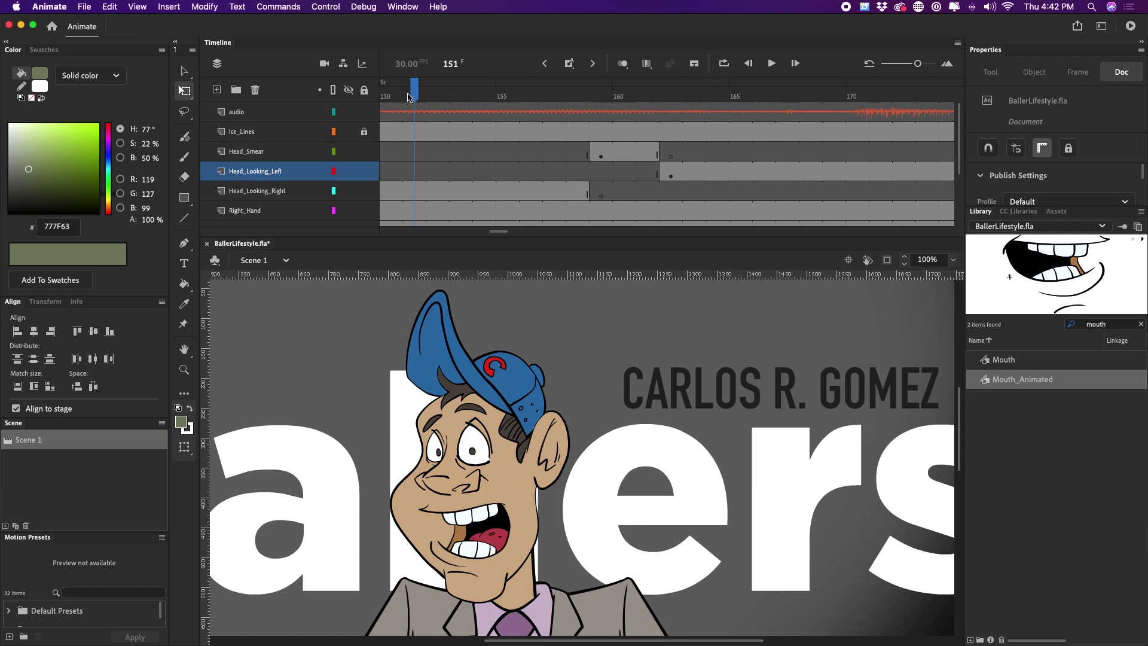
Step: Play the animation from frame 151 through the head turn, showing the full scene at 50% zoom
key(Return)
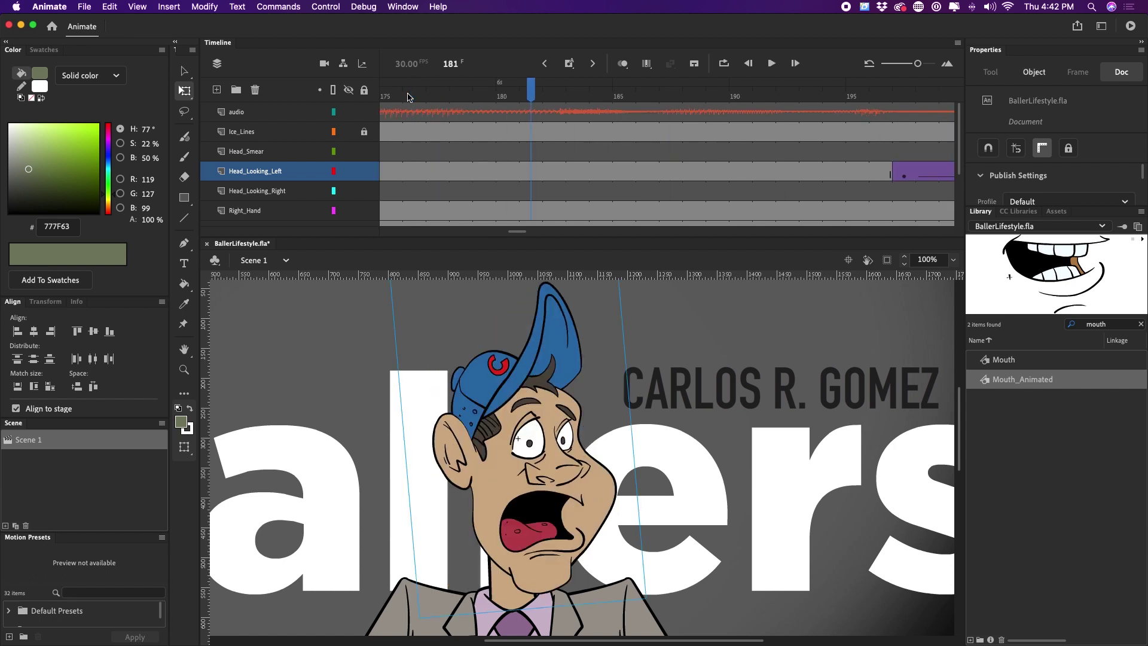
key(super+minus)
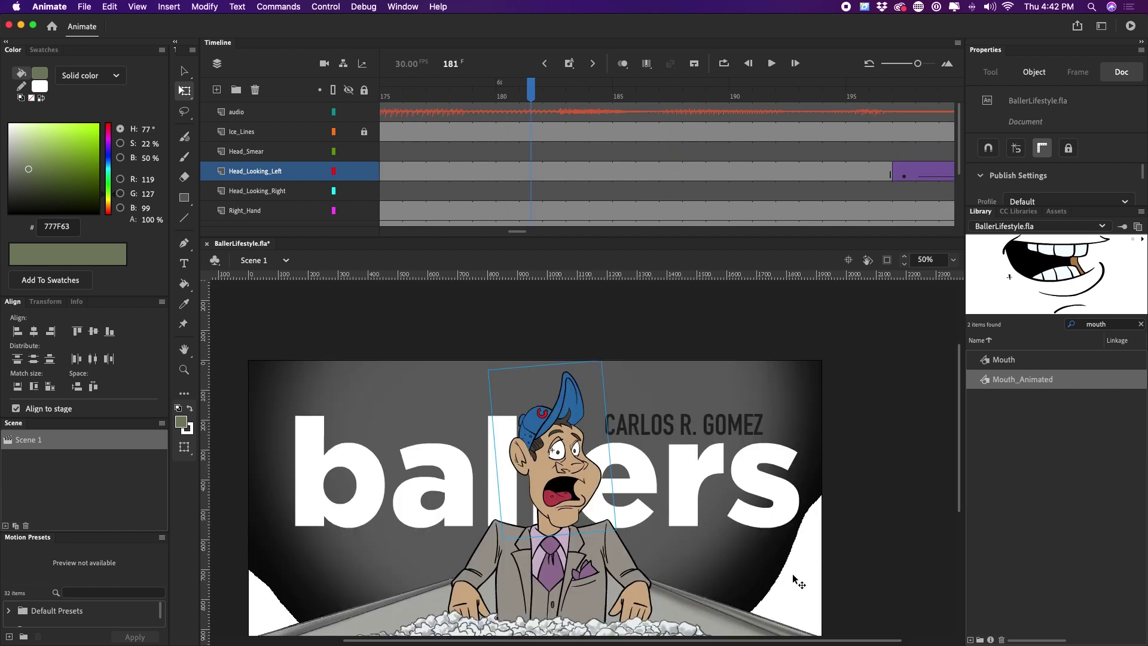
drag(652, 462, 668, 423)
key(Return)
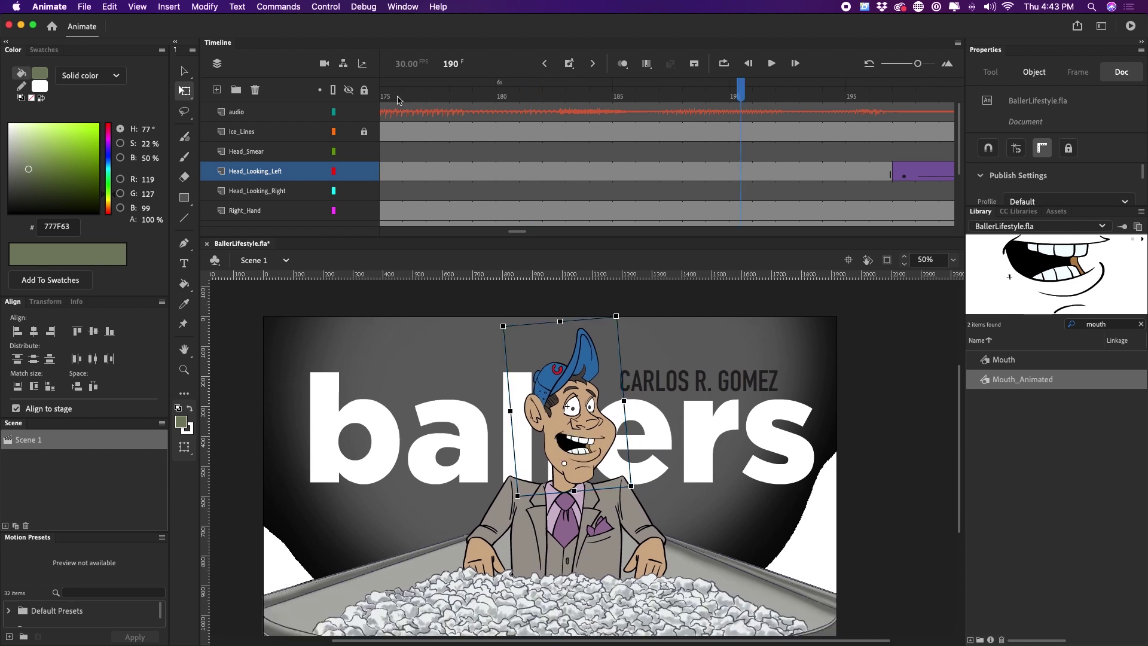
Step: Replay the left-looking head's lip-sync from frame 175
scroll(499, 168, left, 5)
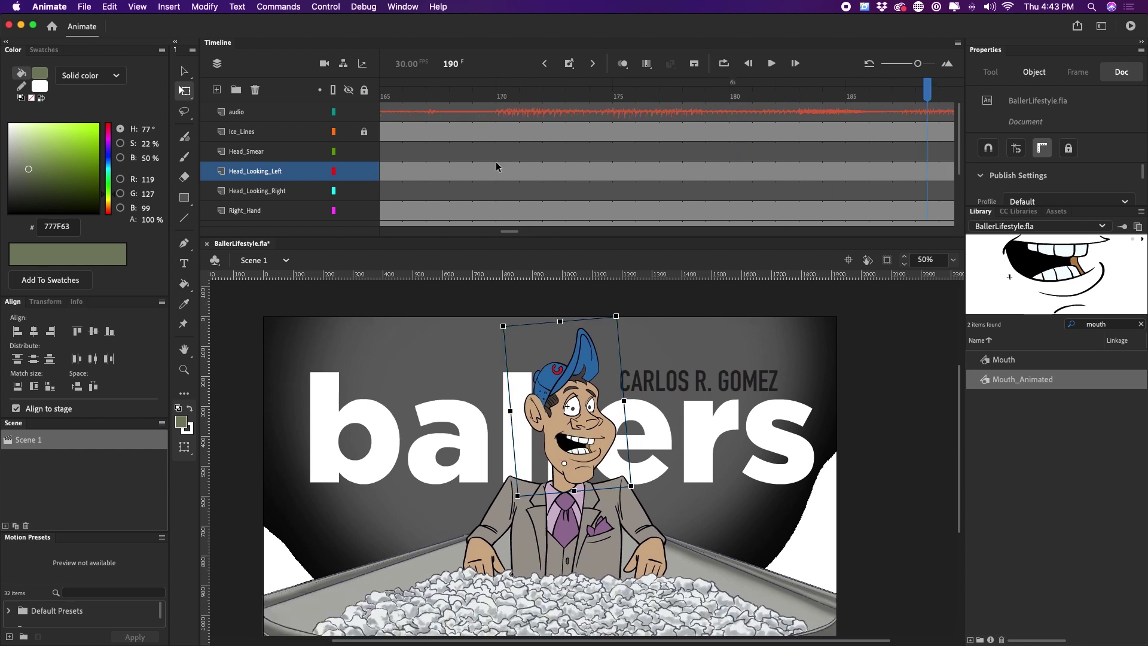
click(426, 94)
key(Return)
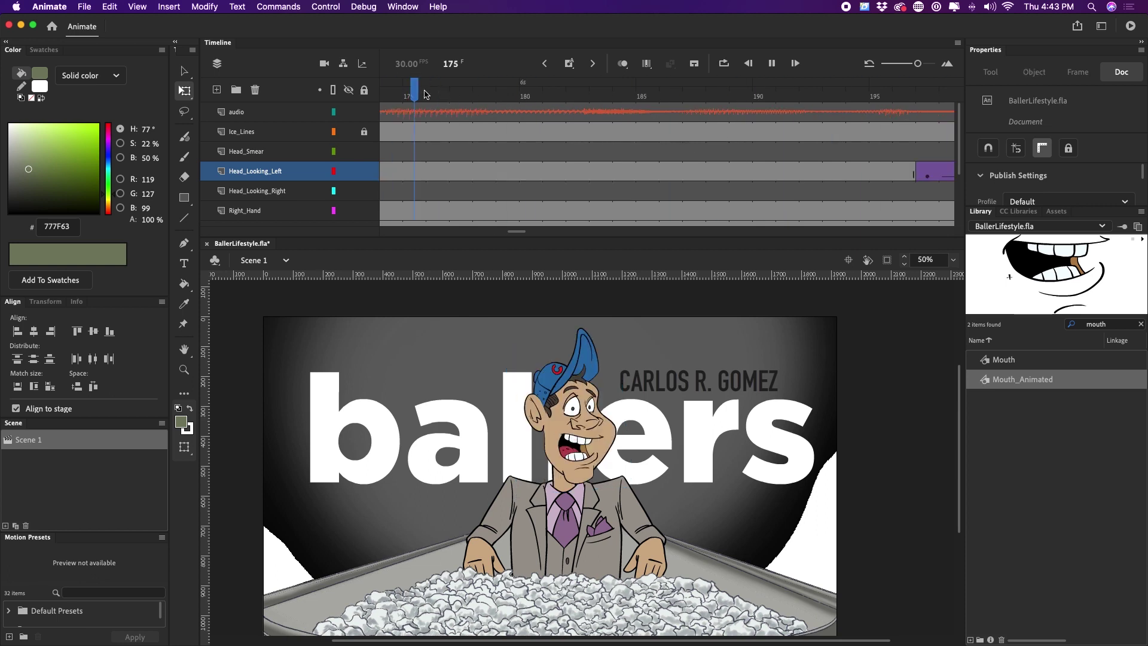
key(Return)
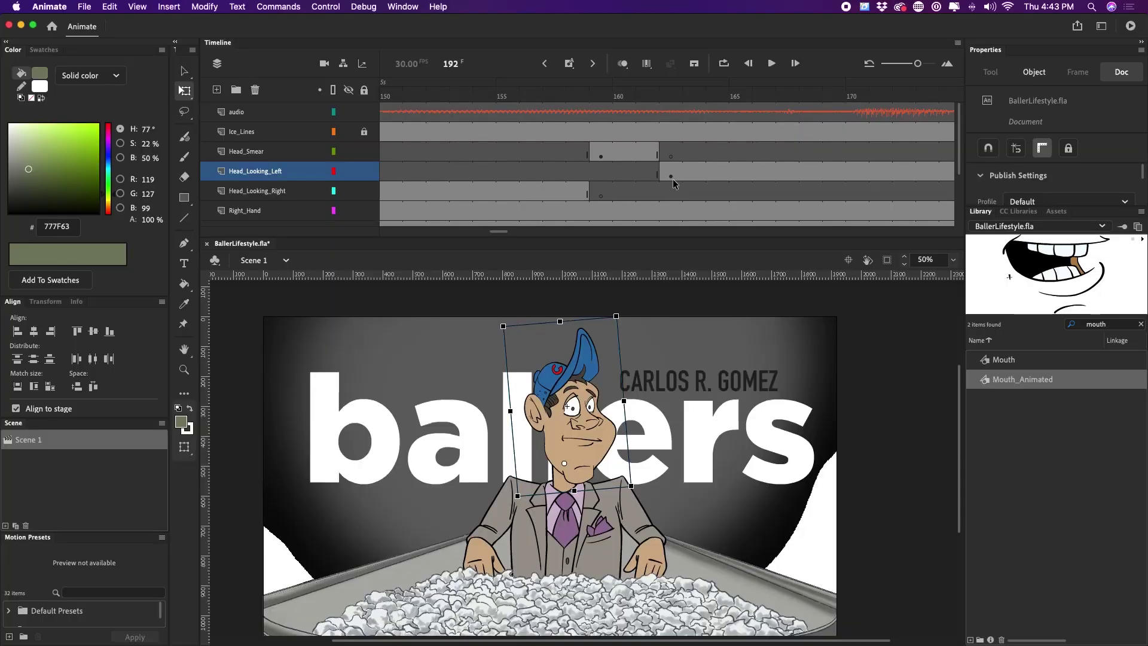
Step: Select the head instance at frame 162 of Head_Looking_Left and compare its looping start frame with the current timeline frame
click(670, 174)
click(589, 443)
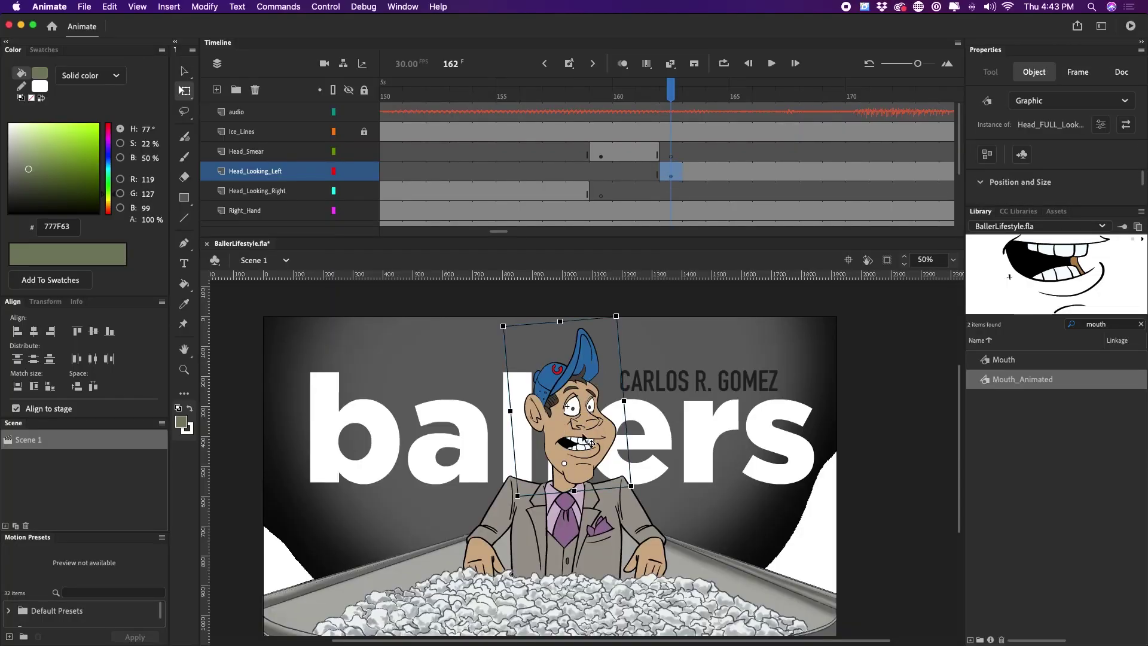
click(983, 216)
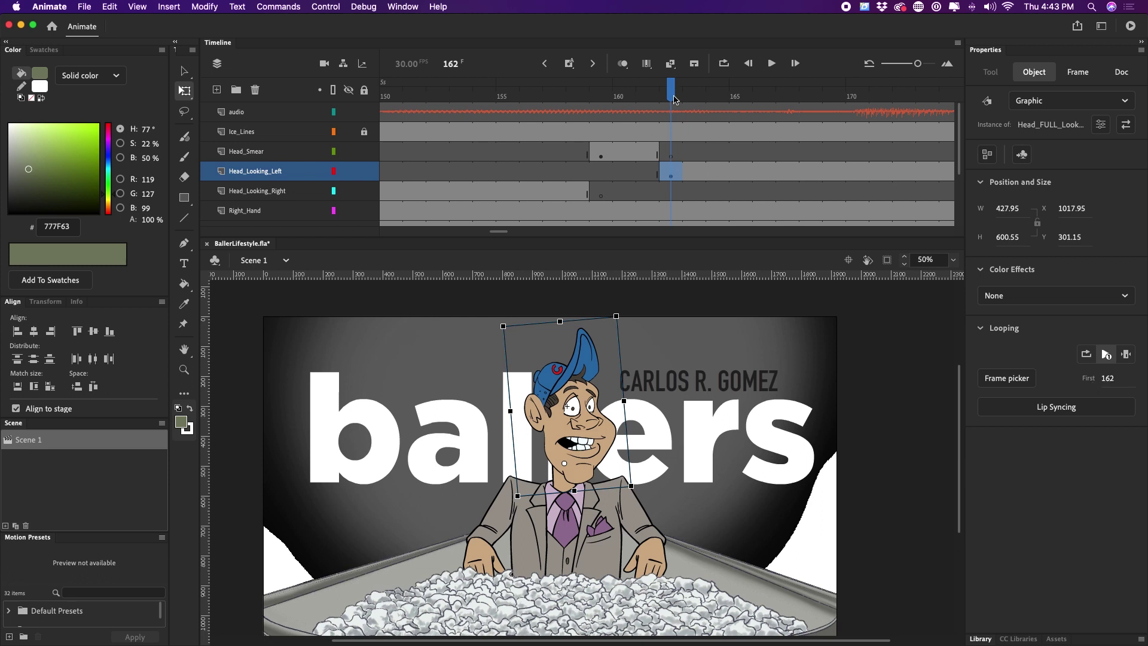
click(449, 64)
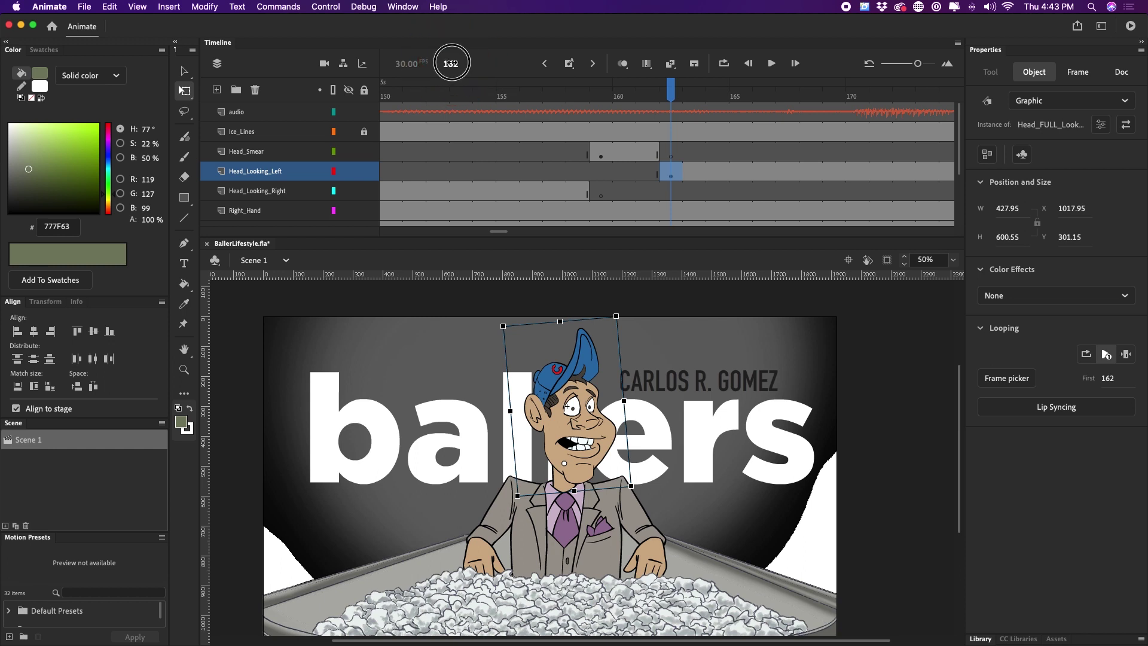